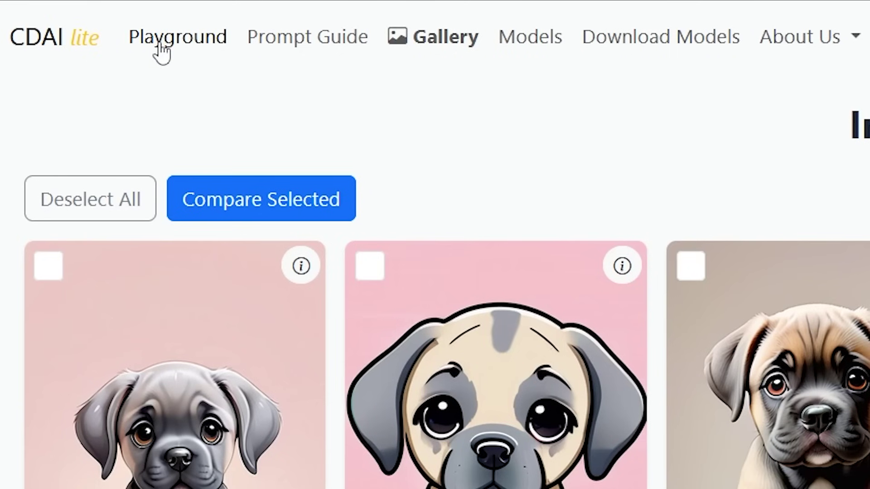
Generate farm-animal pony images with Dynavision and Dreamshaper XL v21 Turbo plus the Smol Animals LoRA.
{"action": "left_click", "coordinate": [161, 41]}
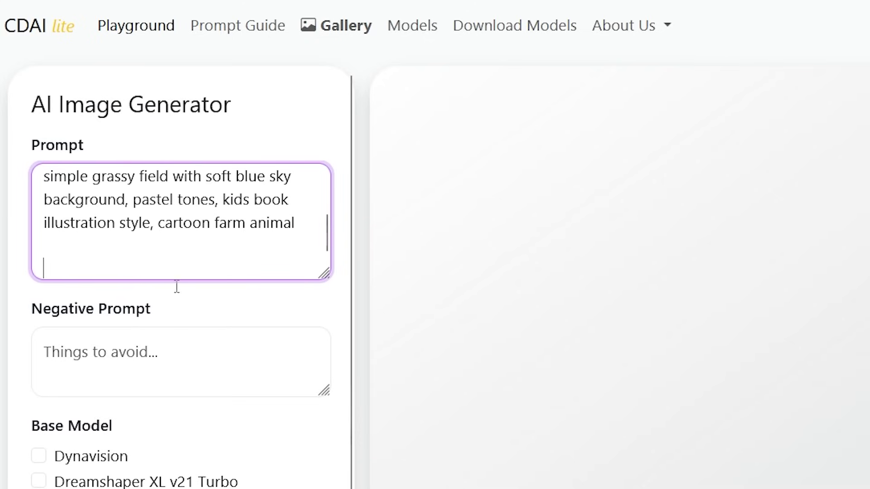
{"action": "left_click", "coordinate": [142, 356]}
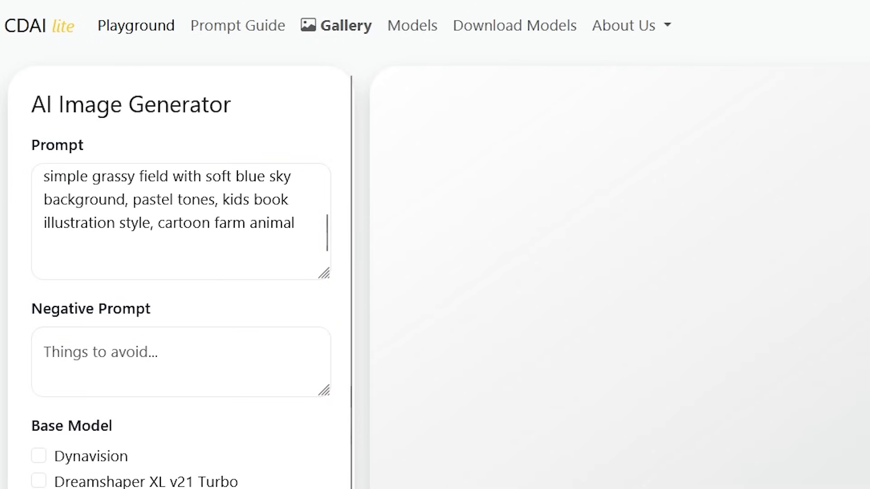
{"action": "left_click", "coordinate": [66, 294]}
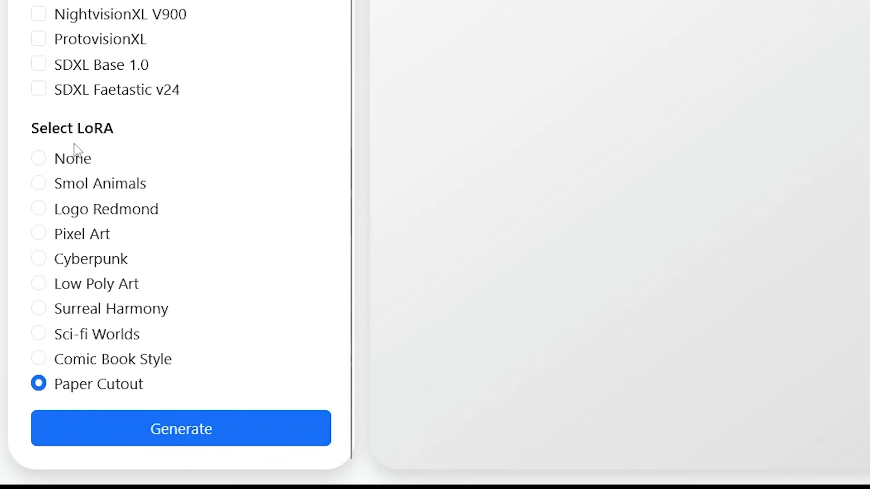
{"action": "left_click", "coordinate": [87, 184]}
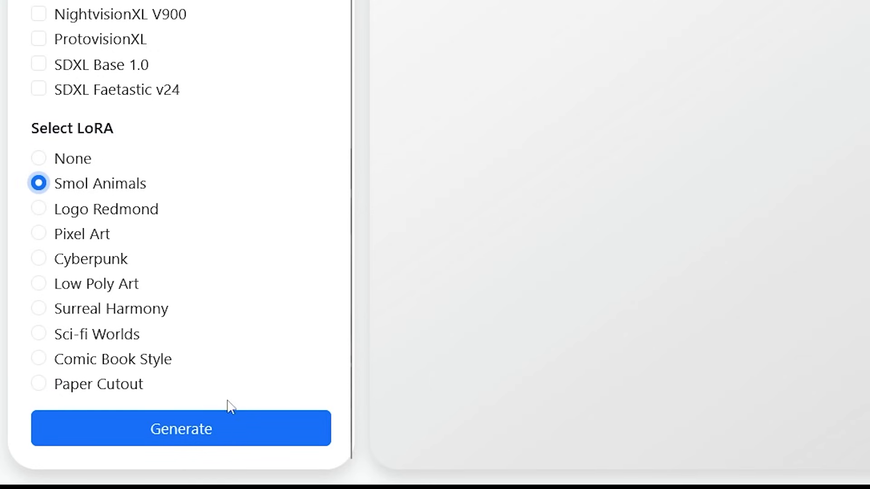
{"action": "left_click", "coordinate": [216, 429]}
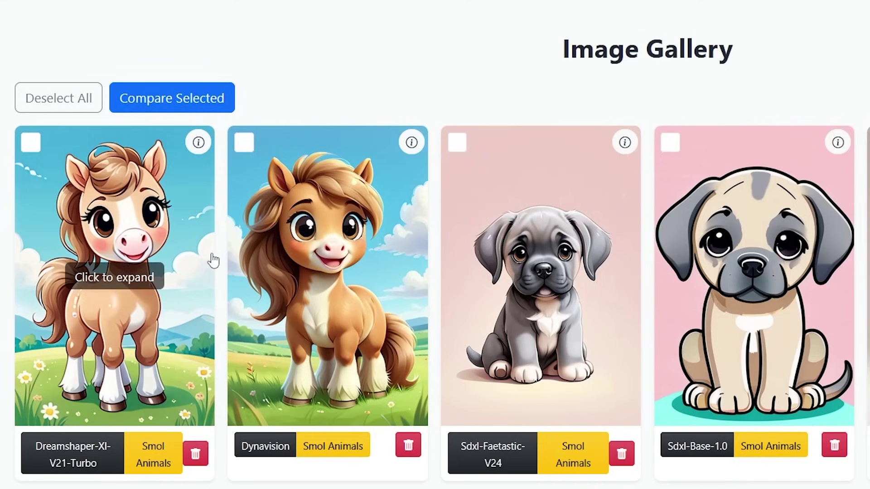
Enlarge the Dreamshaper pony, then highlight its prompt, model name and Smol Animals style in Image Info.
{"action": "left_click", "coordinate": [119, 290]}
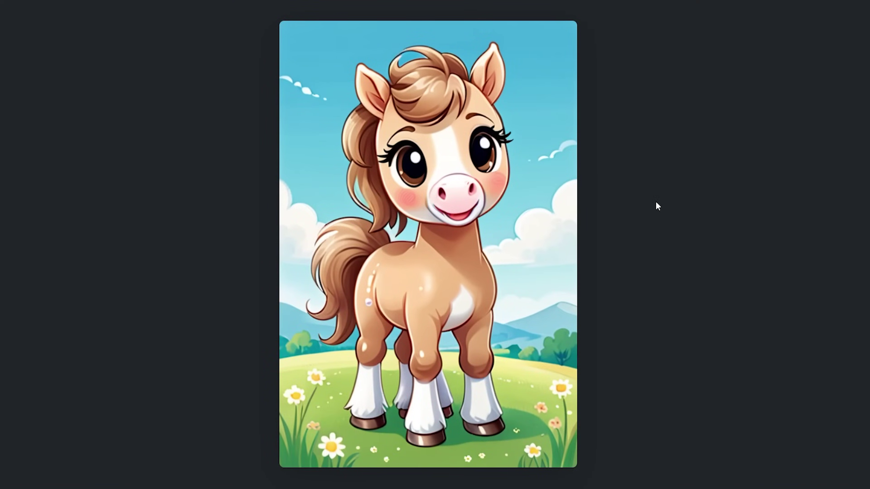
{"action": "left_click", "coordinate": [656, 205]}
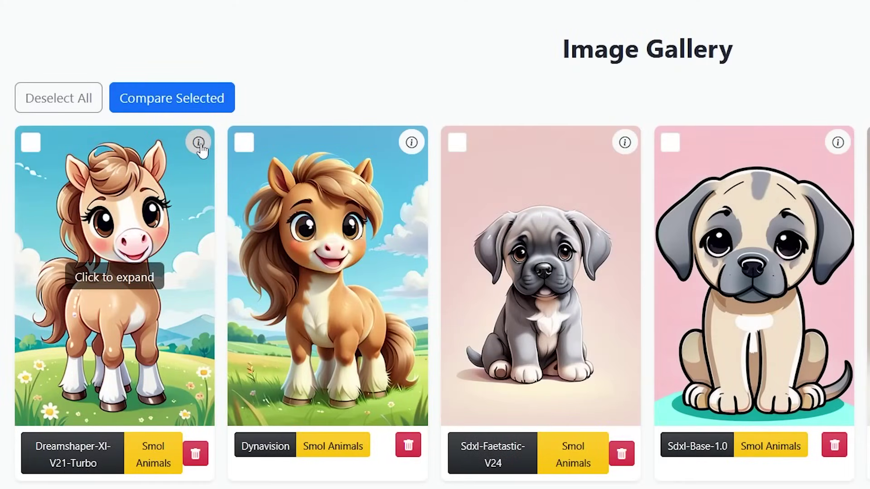
{"action": "left_click", "coordinate": [199, 144]}
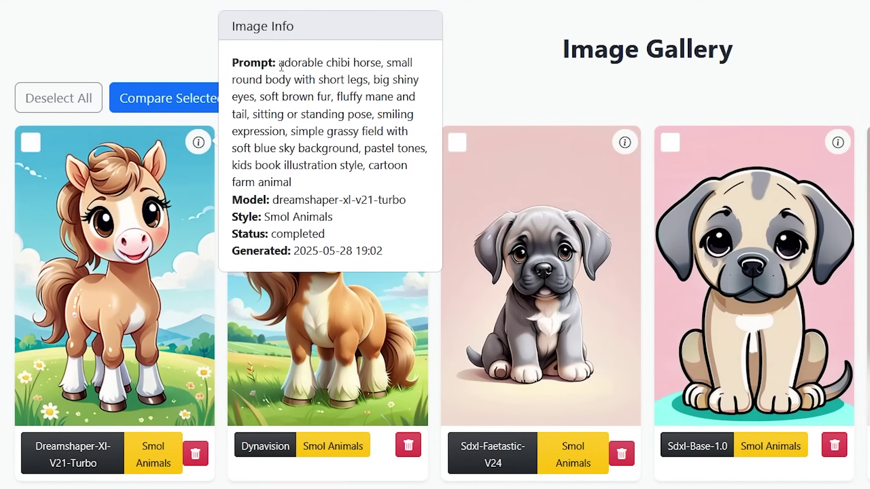
{"action": "left_click_drag", "start_coordinate": [281, 65], "coordinate": [287, 130]}
{"action": "left_click_drag", "start_coordinate": [304, 202], "coordinate": [389, 204]}
{"action": "left_click_drag", "start_coordinate": [280, 216], "coordinate": [329, 217]}
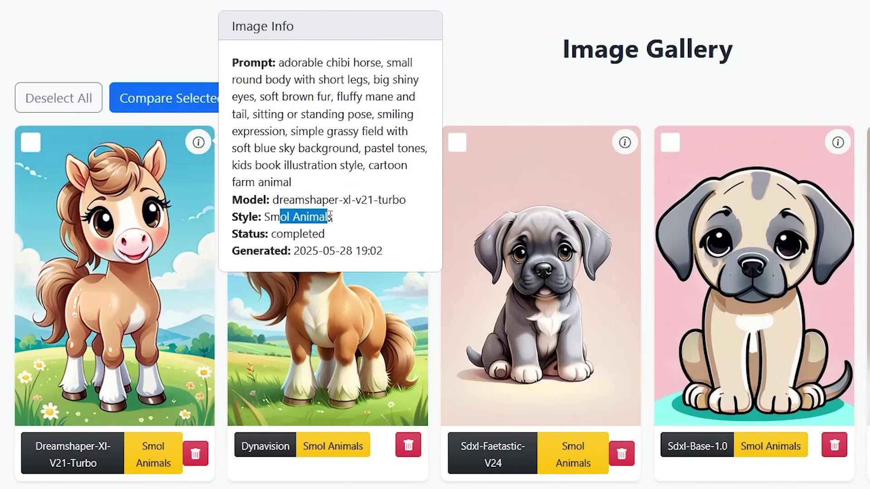
Compare the Dreamshaper and Dynavision ponies side by side, then go to Download Models.
{"action": "left_click", "coordinate": [503, 98]}
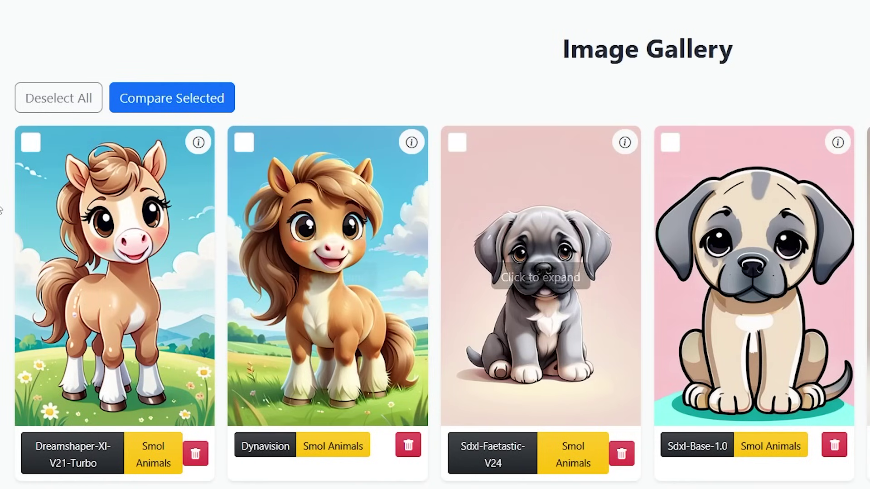
{"action": "left_click", "coordinate": [31, 144]}
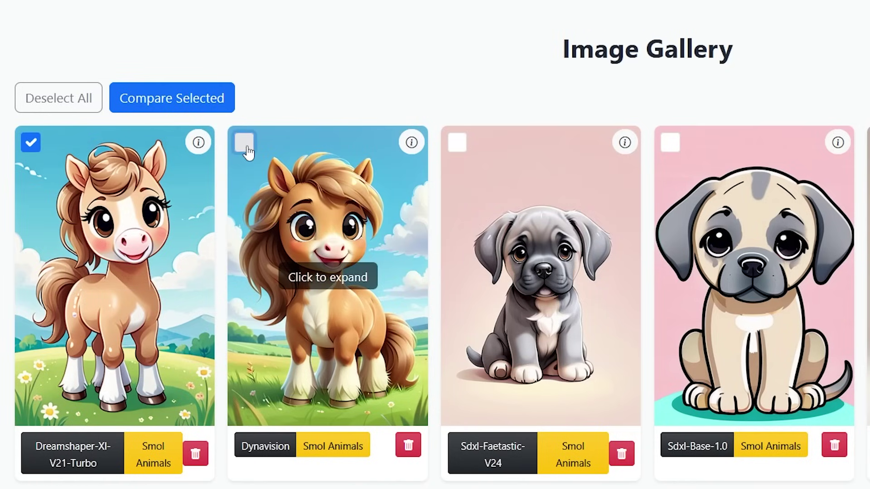
{"action": "left_click", "coordinate": [245, 144]}
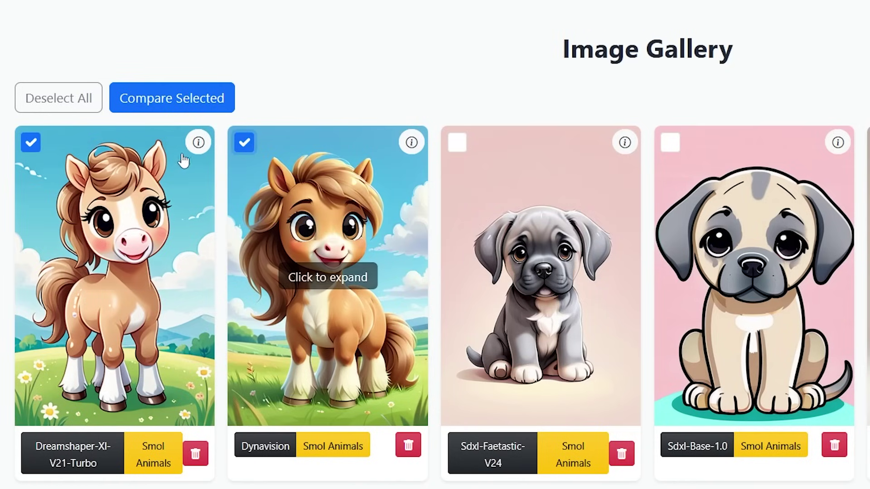
{"action": "left_click", "coordinate": [171, 109]}
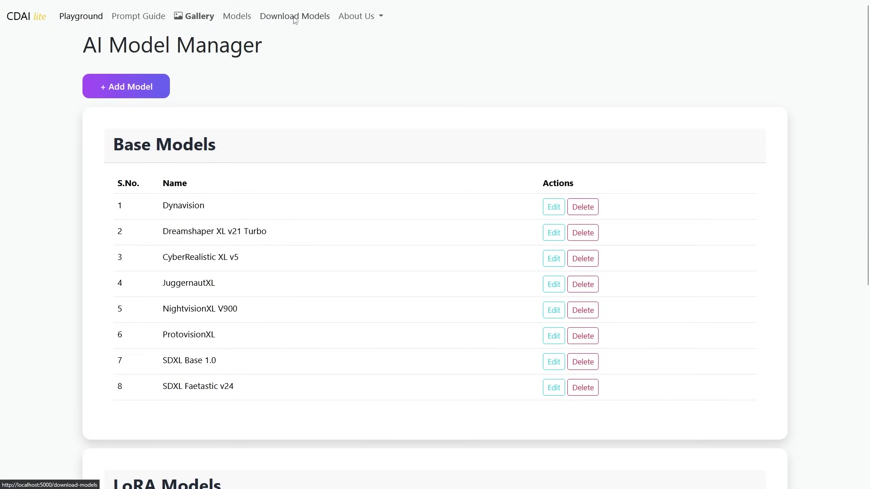
{"action": "left_click", "coordinate": [292, 18]}
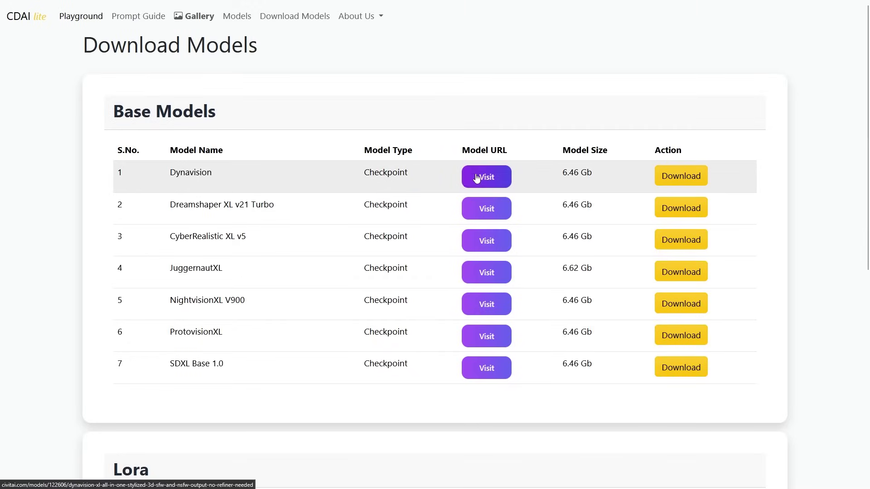
Open Dynavision XL's model page on Civitai from its Visit link.
{"action": "left_click", "coordinate": [482, 178]}
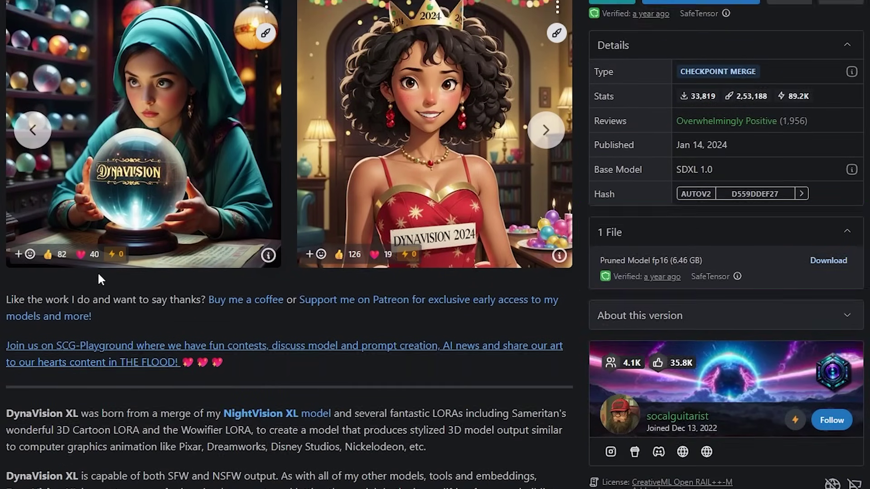
{"action": "scroll", "coordinate": [348, 342], "scroll_direction": "down", "scroll_amount": 3}
{"action": "scroll", "coordinate": [204, 390], "scroll_direction": "down", "scroll_amount": 2}
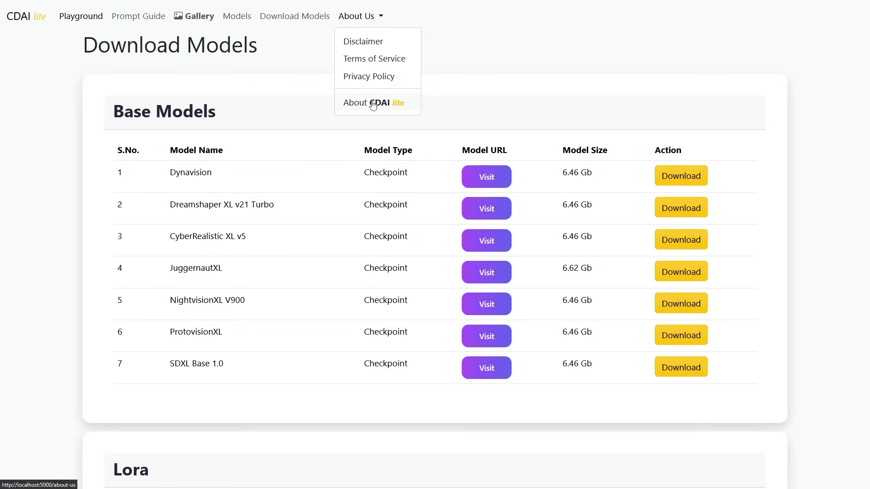
Open the About CDAI lite page from the About Us menu.
{"action": "left_click", "coordinate": [373, 104]}
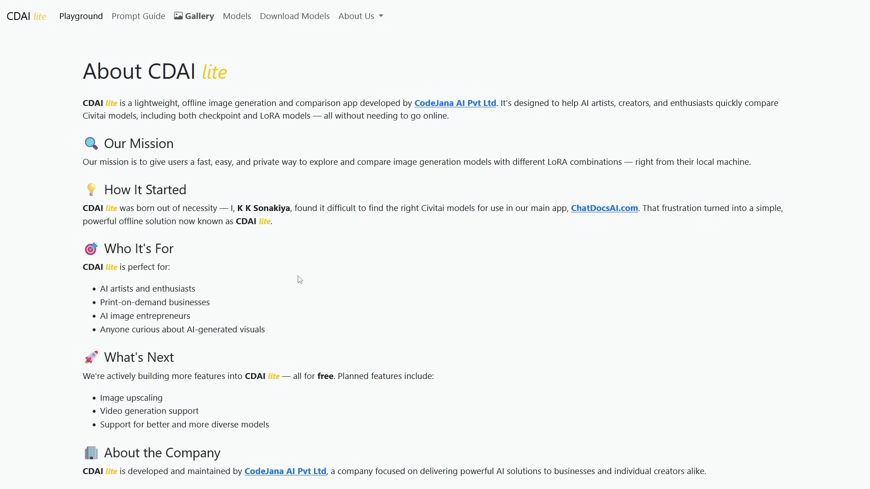